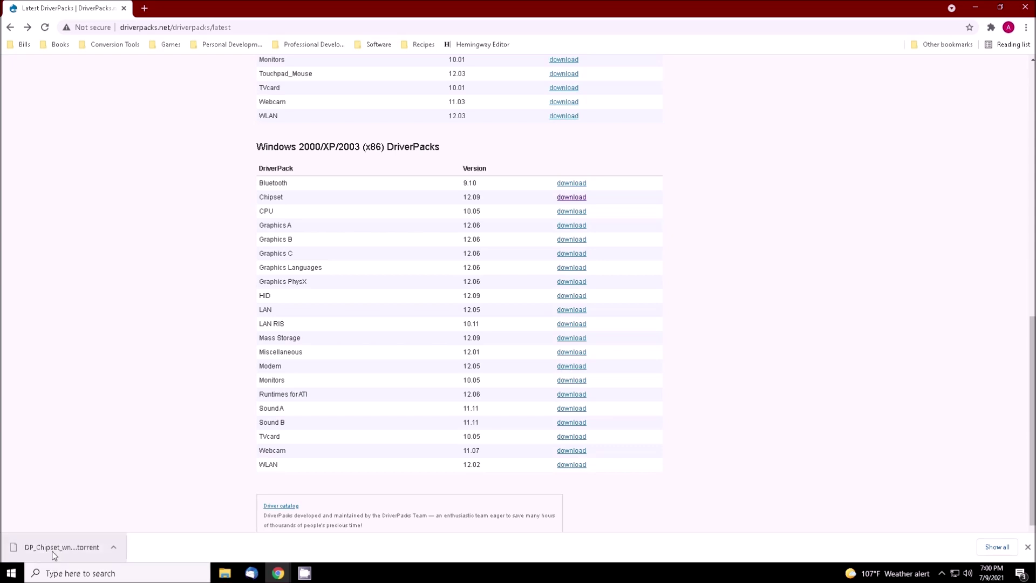
# Switch from Chrome to the PowerISO window showing the Windows XP SP3 ISO
pyautogui.hotkey('alt', 'Tab')
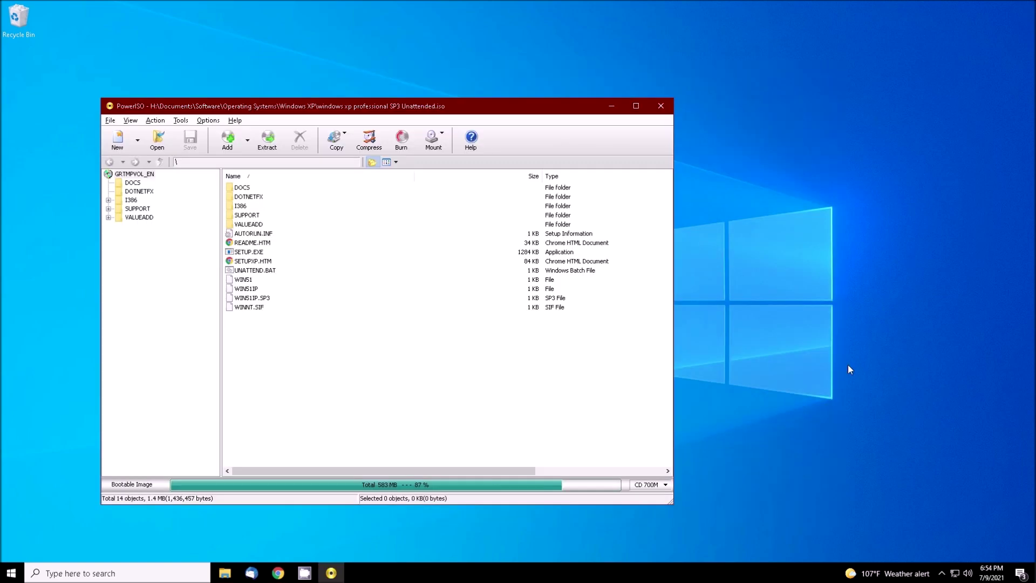
# Create a new desktop folder, New folder (3), and position it beside PowerISO
pyautogui.rightClick(817, 352)
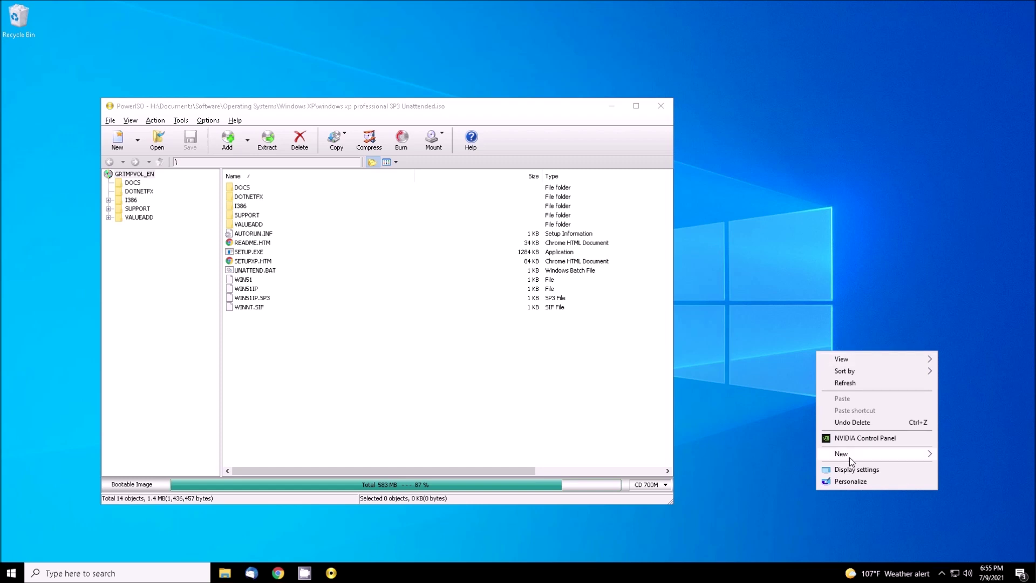
pyautogui.moveTo(850, 459)
pyautogui.click(762, 457)
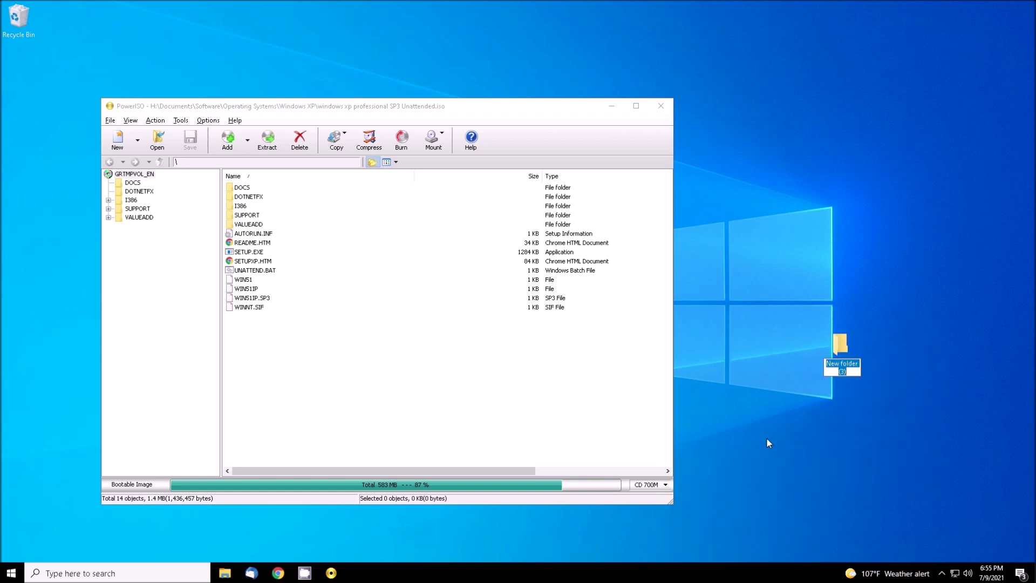
pyautogui.moveTo(838, 339); pyautogui.dragTo(780, 330)
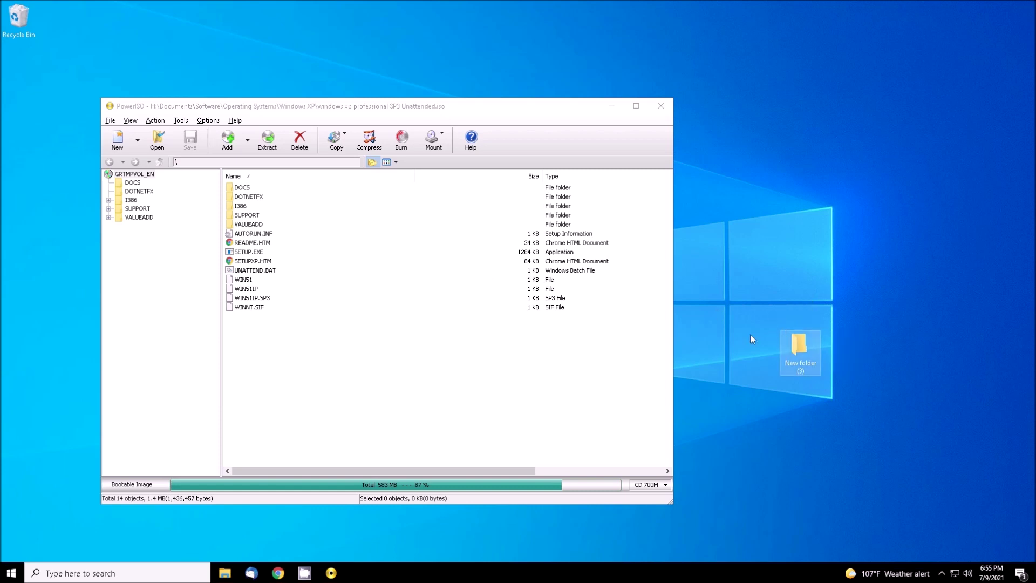
# Extract every file and folder of the XP ISO into New folder (3), then close PowerISO
pyautogui.moveTo(321, 347); pyautogui.dragTo(243, 186)
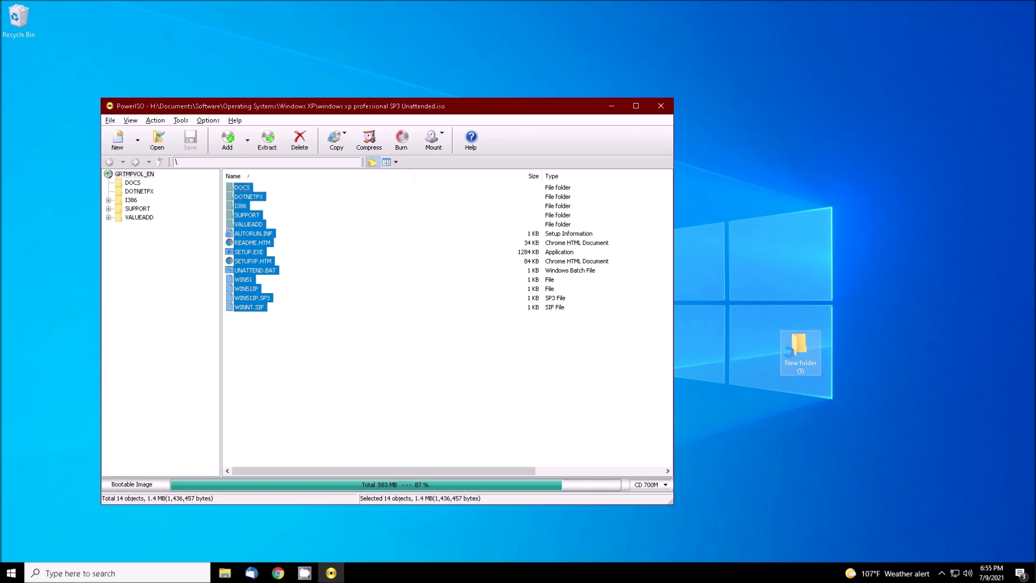
pyautogui.moveTo(790, 352); pyautogui.dragTo(792, 353)
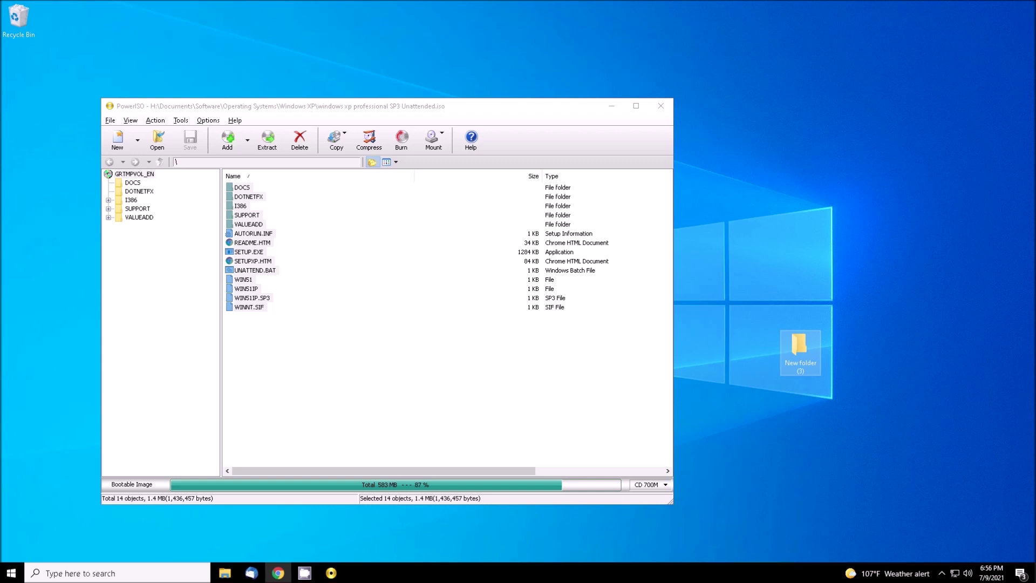
pyautogui.hotkey('alt', 'F4')
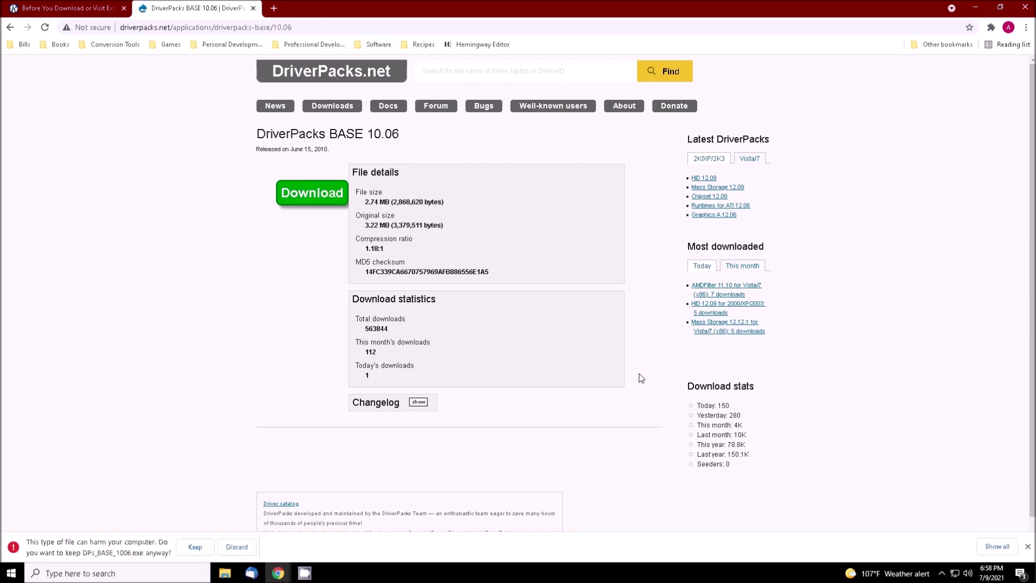
# Keep the flagged DPs_BASE_1006.exe download and minimize the browser to the desktop
pyautogui.click(195, 547)
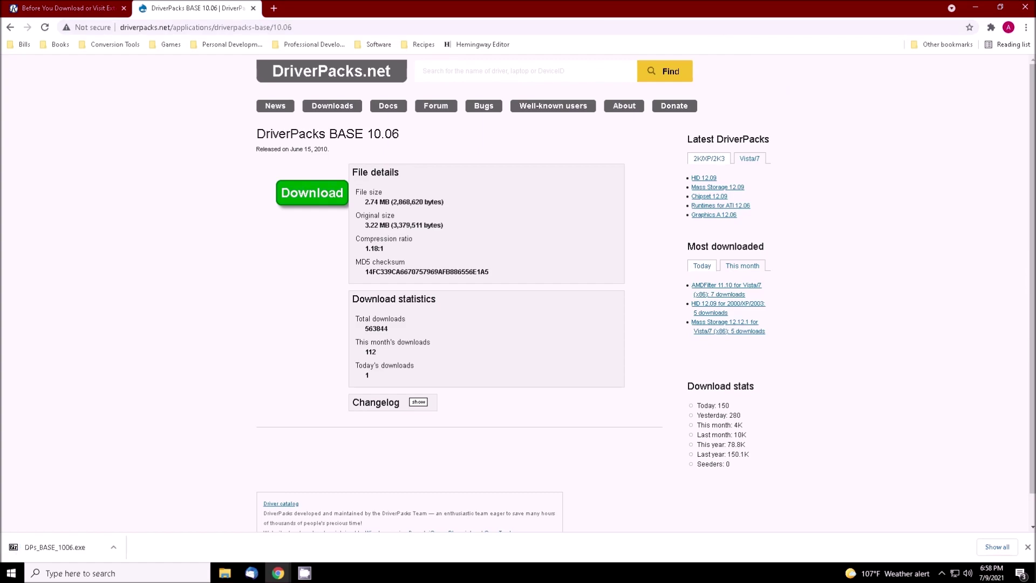
pyautogui.press('super+d')
# Create another desktop folder named New folder (4)
pyautogui.rightClick(595, 363)
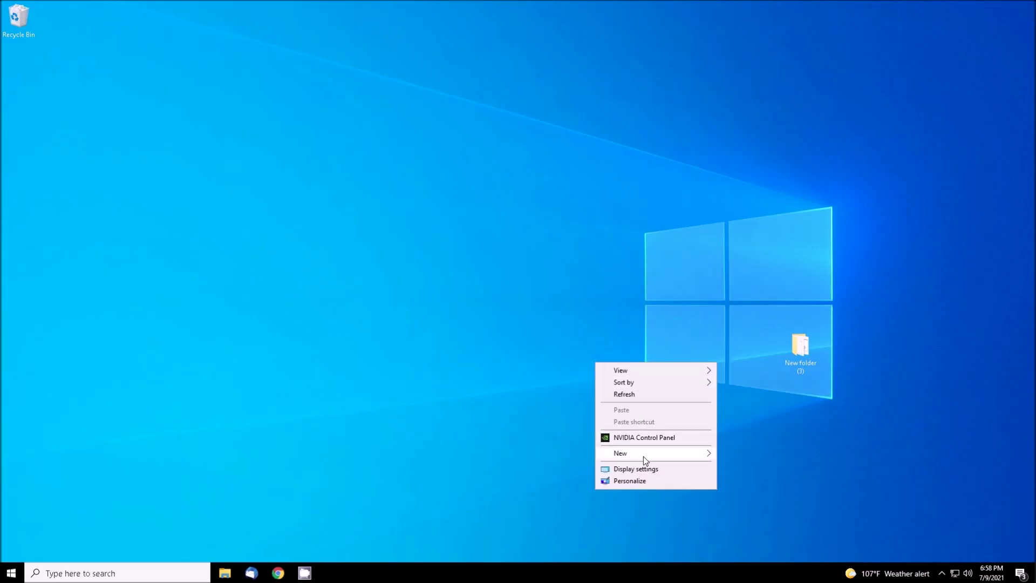
pyautogui.moveTo(643, 453)
pyautogui.click(742, 455)
pyautogui.click(717, 437)
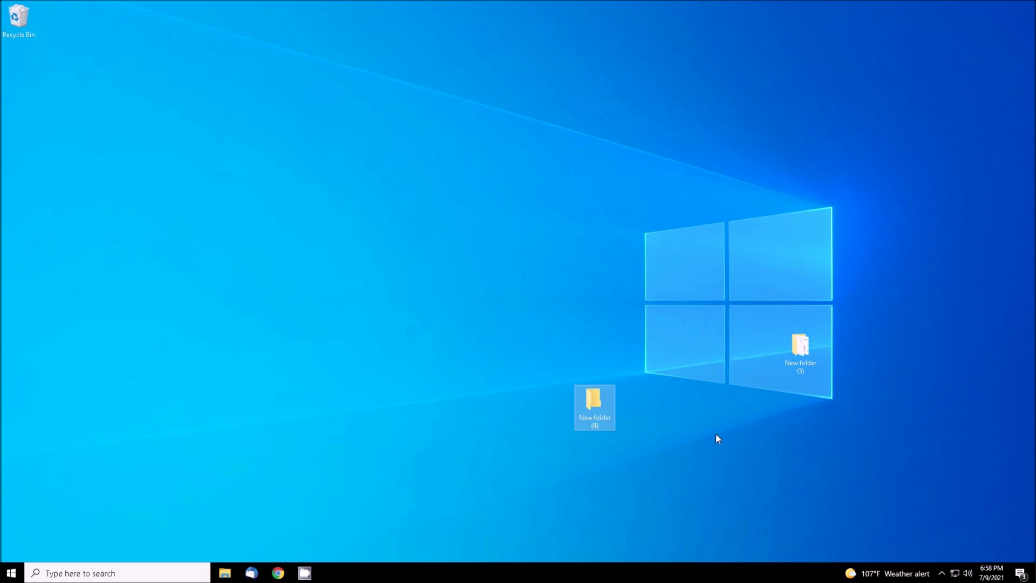
# Move DPs_BASE_1006.exe into New folder (4) and extract DriverPacks BASE there
pyautogui.moveTo(833, 386); pyautogui.dragTo(594, 397)
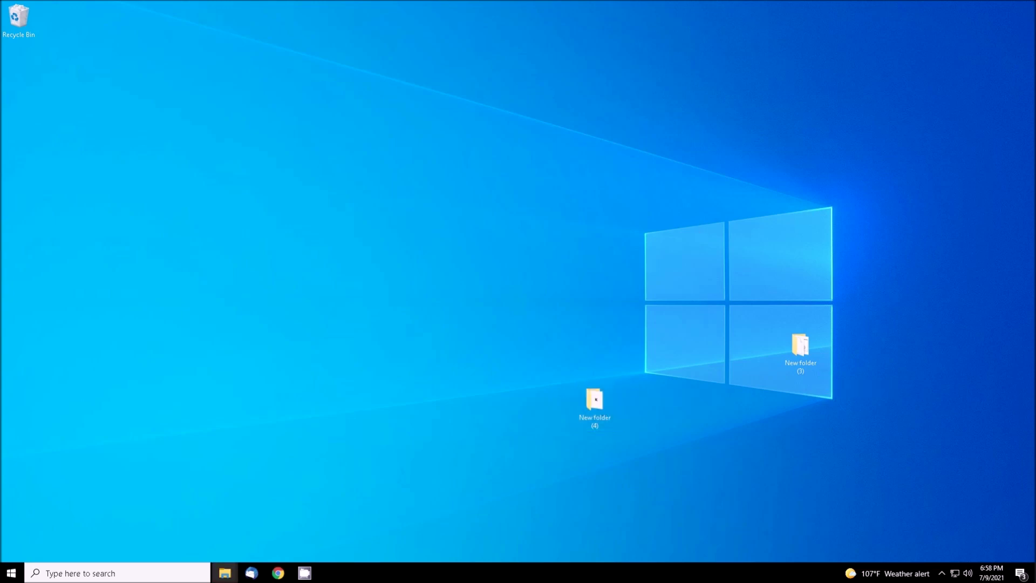
pyautogui.press('Return')
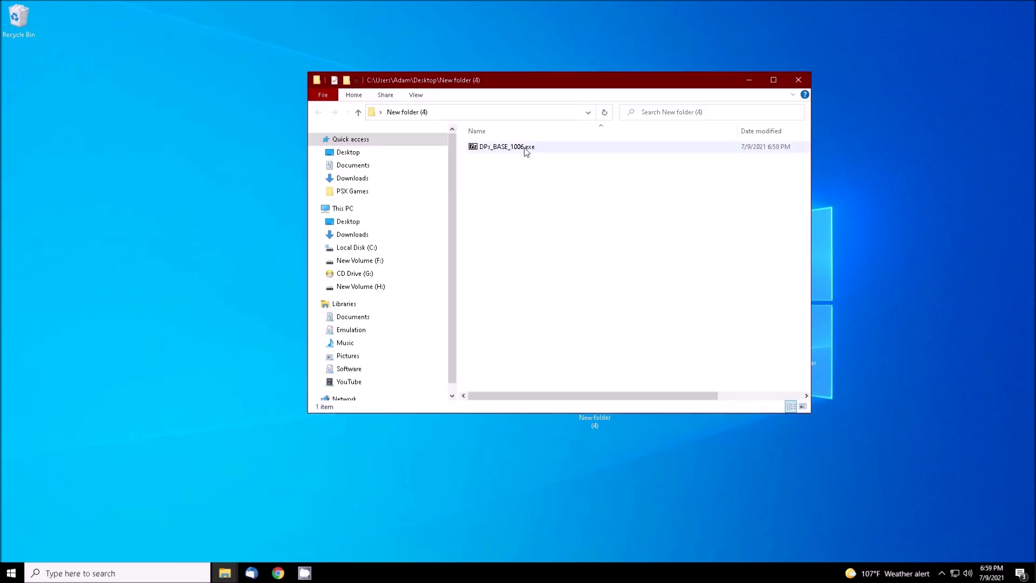
pyautogui.doubleClick(527, 147)
pyautogui.click(511, 308)
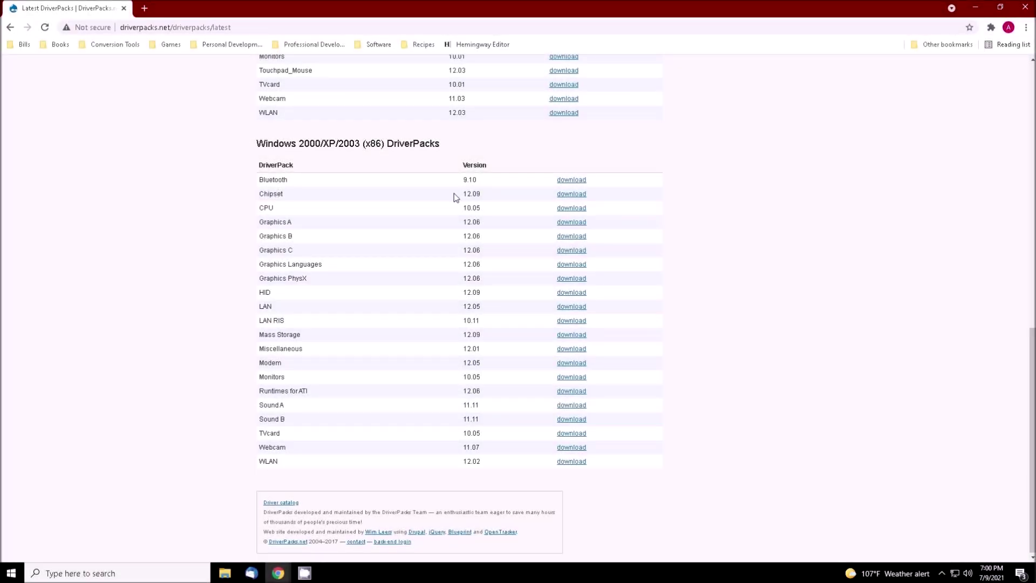
# Get the Chipset 12.09 DriverPack torrent, return to the Latest list, and open the torrent's options
pyautogui.rightClick(567, 198)
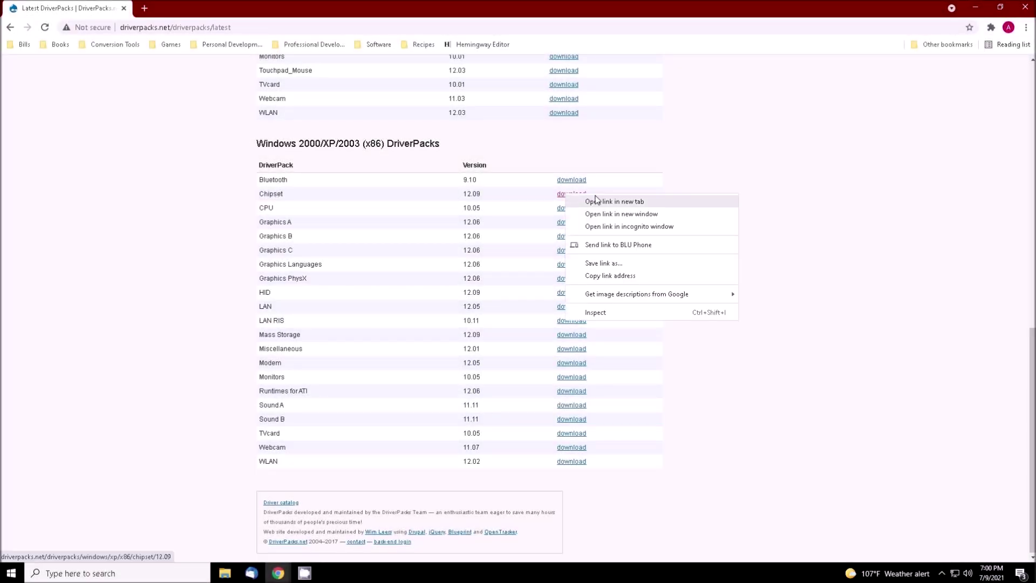
pyautogui.click(578, 195)
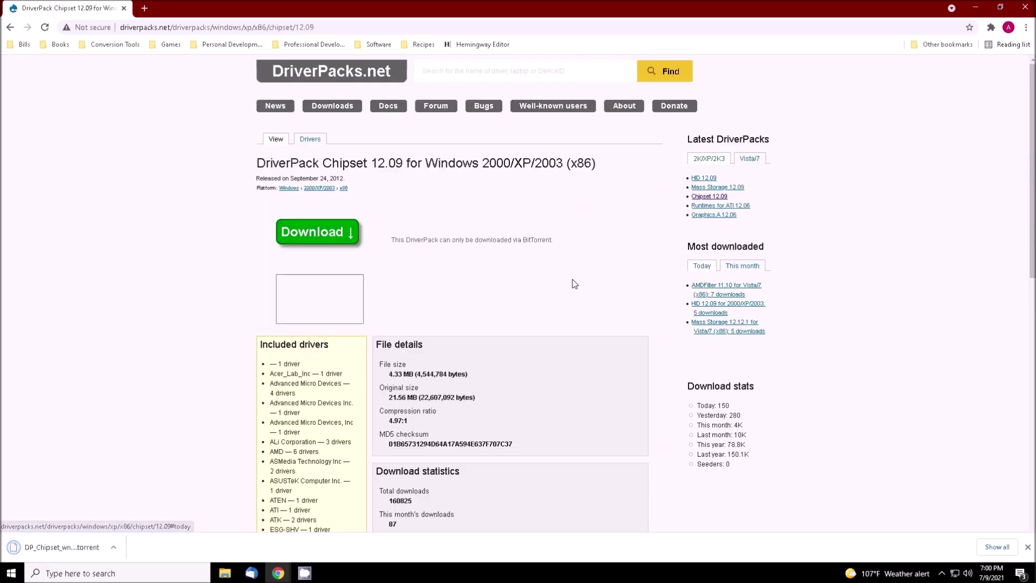
pyautogui.click(11, 27)
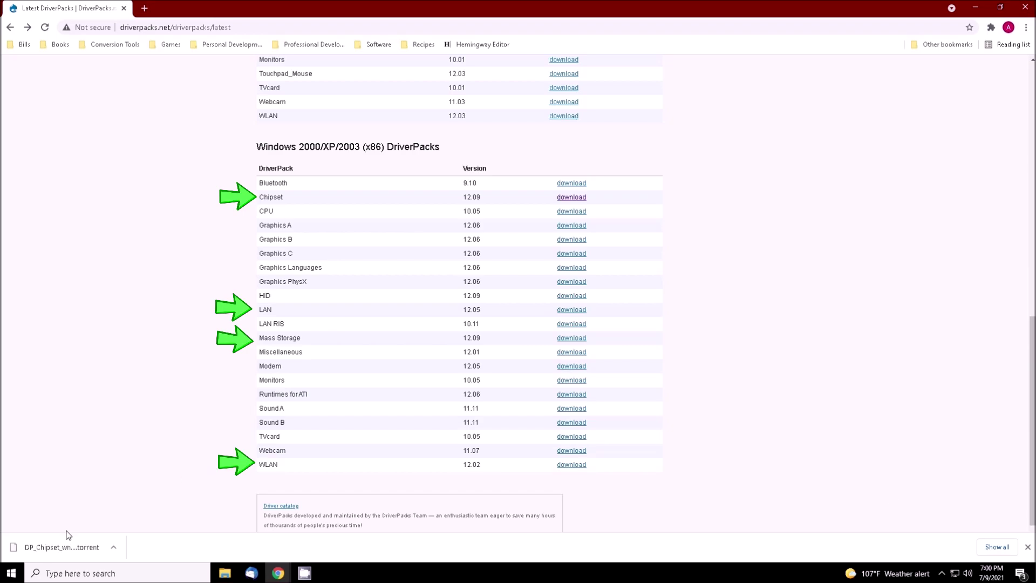
pyautogui.rightClick(54, 545)
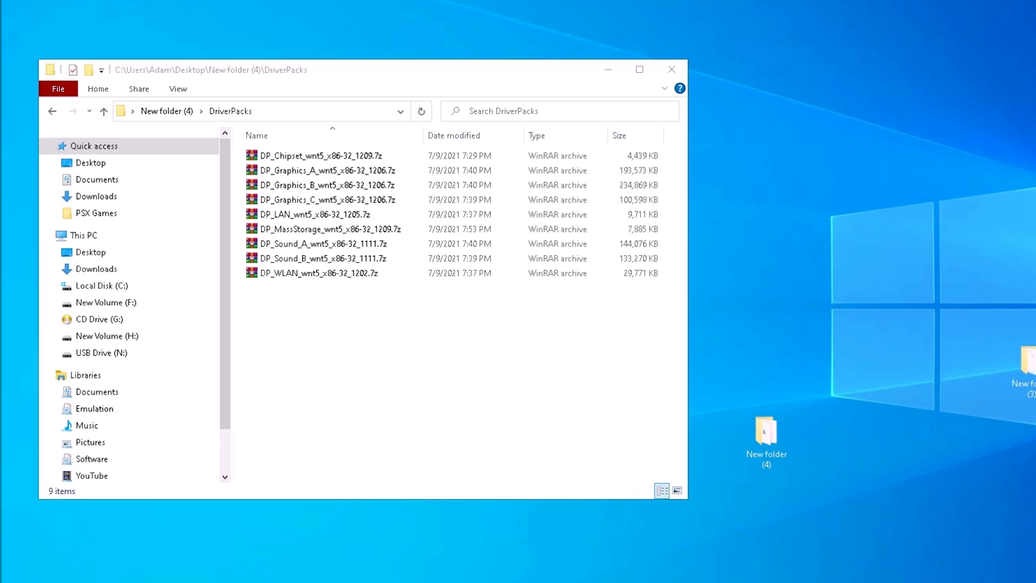
# Return to New folder (4) and launch DPs_BASE.exe
pyautogui.hotkey('alt', 'Left')
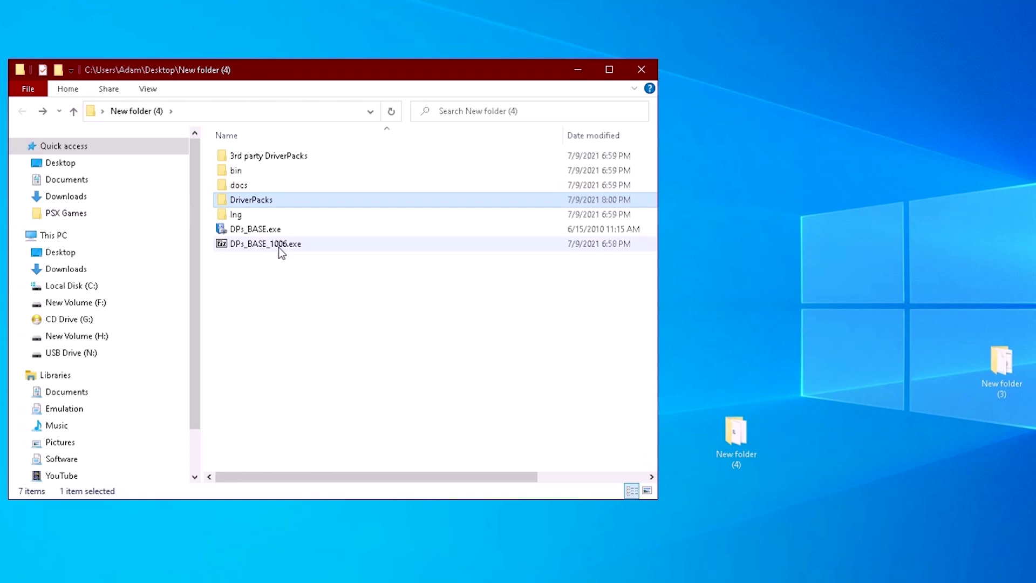
pyautogui.doubleClick(271, 232)
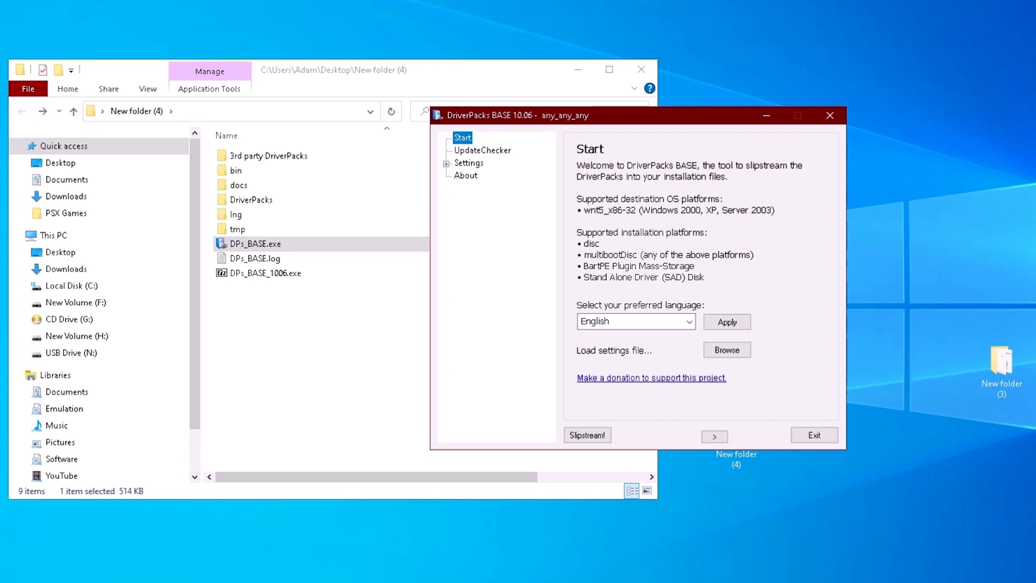
# Set the Windows XP disc location to New folder (3) under Settings > Location
pyautogui.click(447, 163)
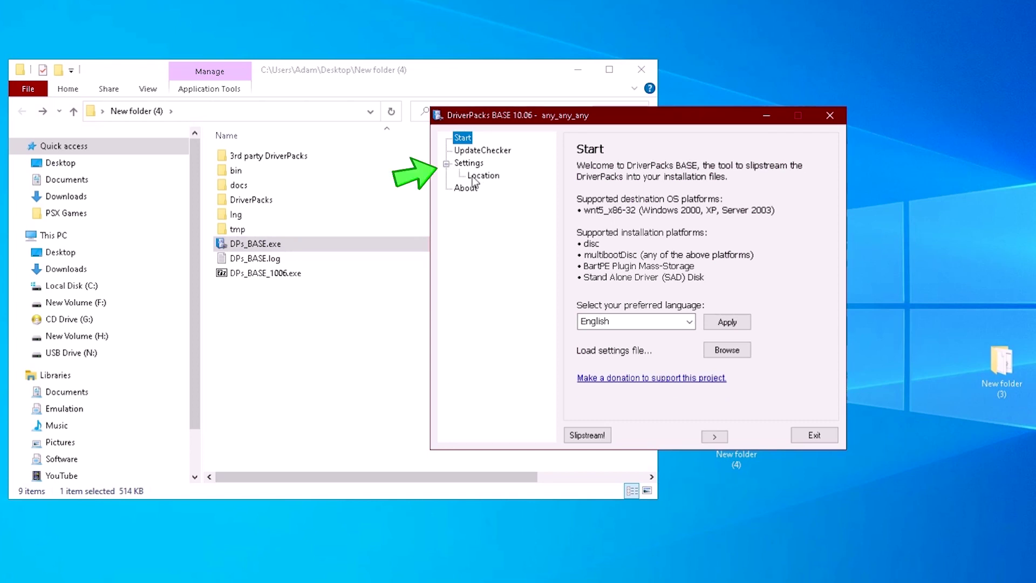
pyautogui.click(472, 177)
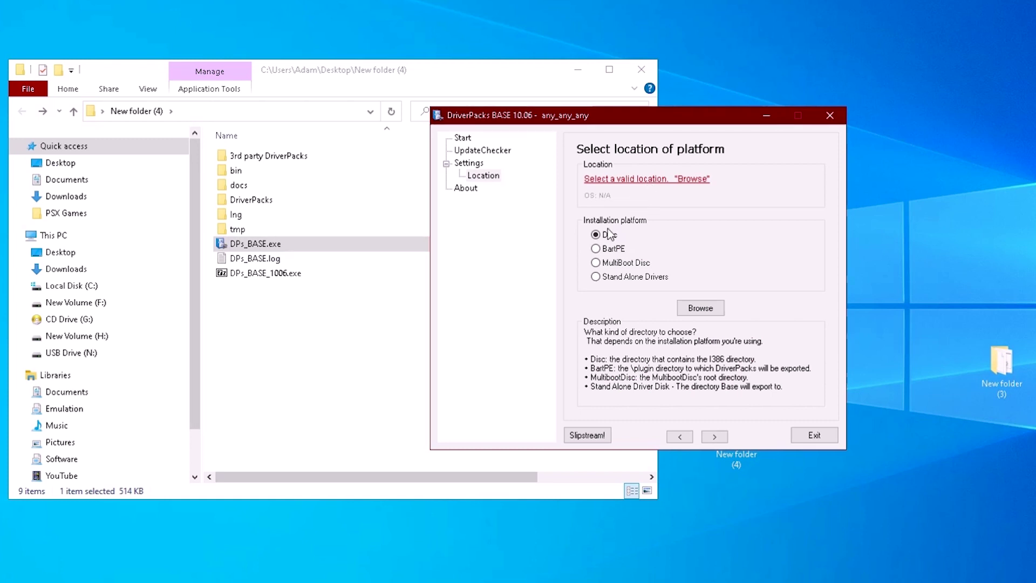
pyautogui.click(701, 308)
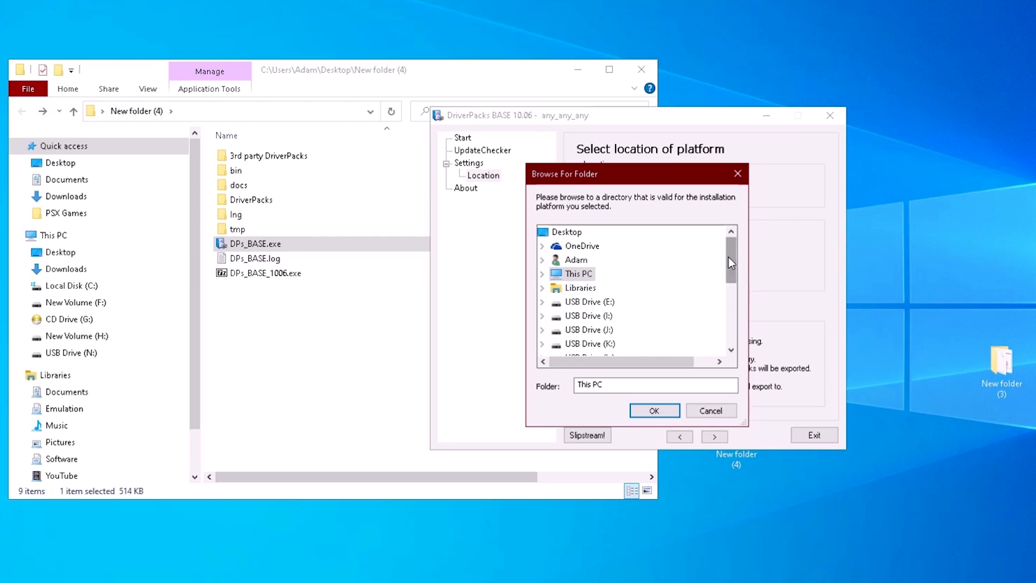
pyautogui.moveTo(730, 262); pyautogui.dragTo(739, 342)
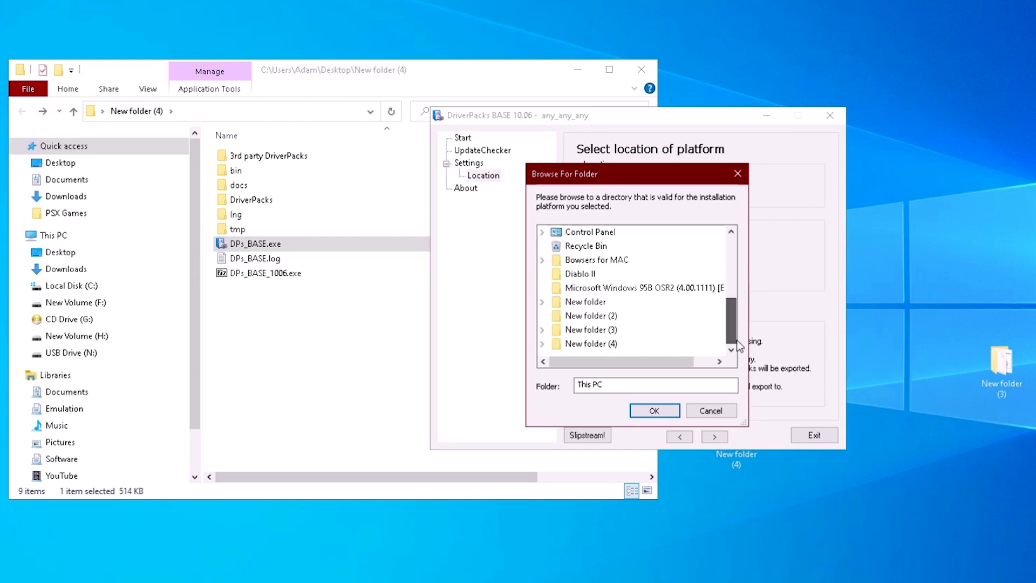
pyautogui.click(610, 330)
pyautogui.click(663, 414)
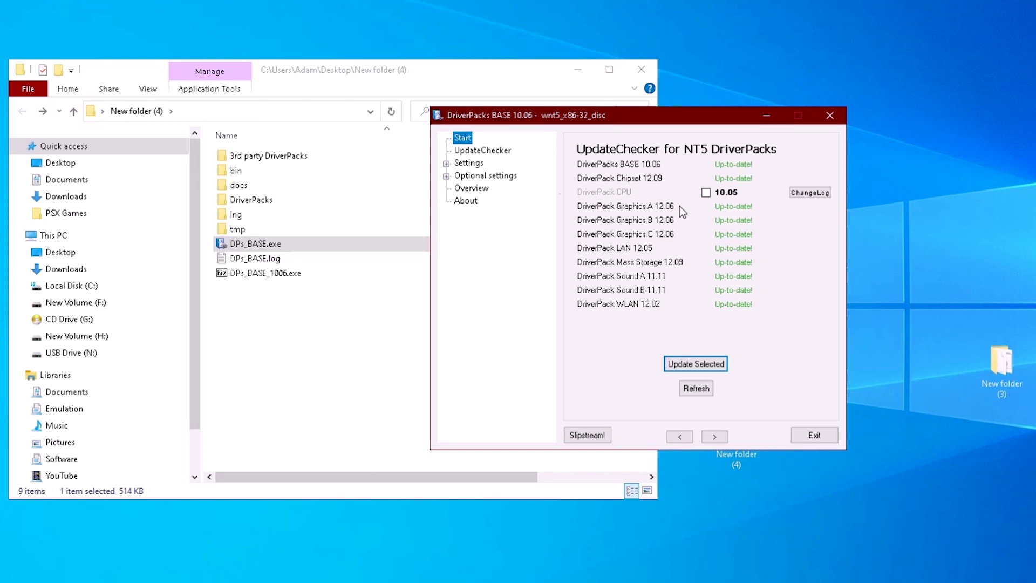
pyautogui.click(446, 164)
# Choose the Chipset, LAN, Mass Storage and WLAN DriverPacks and run Slipstream!
pyautogui.click(487, 189)
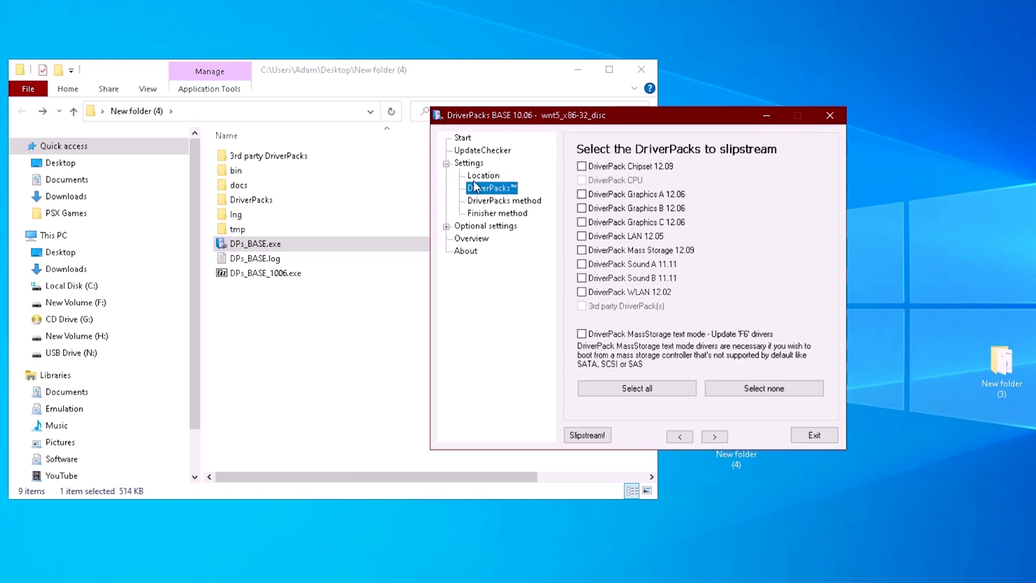
pyautogui.click(582, 167)
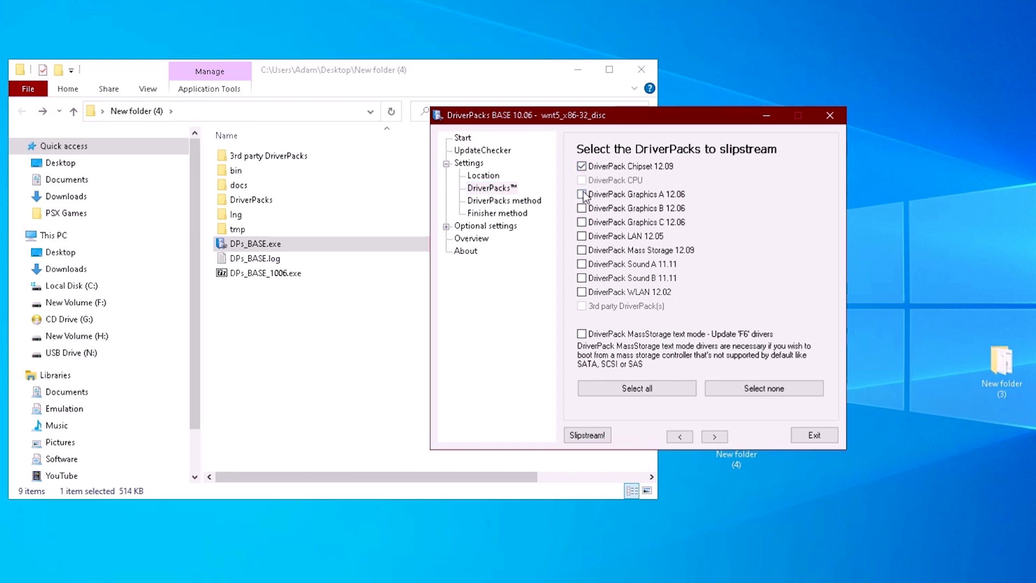
pyautogui.click(583, 237)
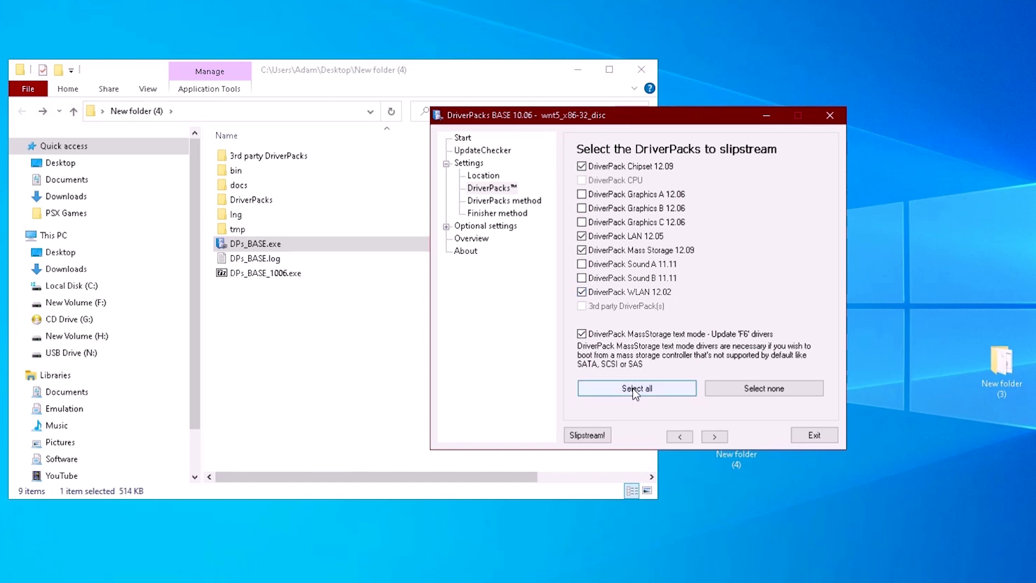
pyautogui.click(603, 435)
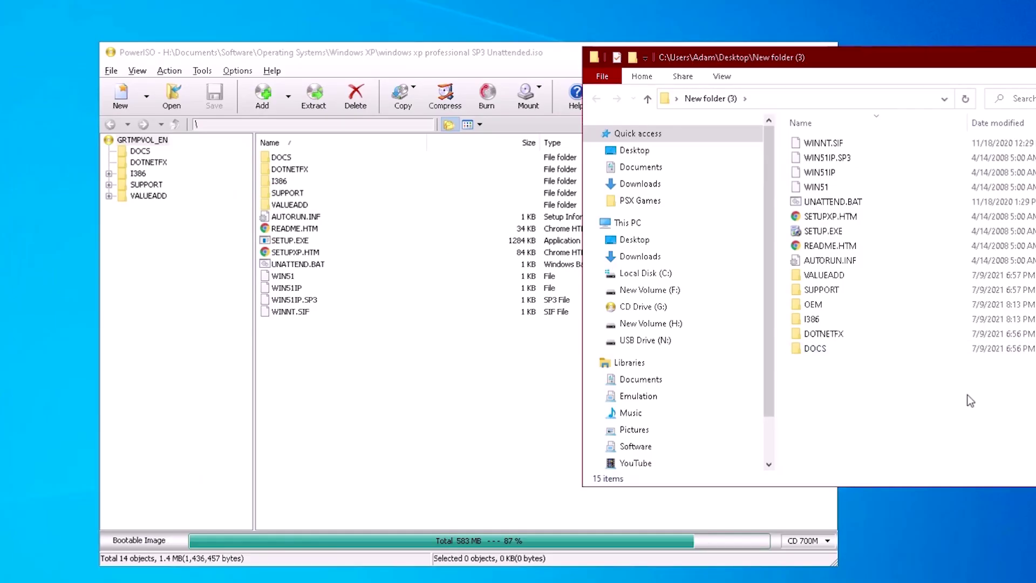
# Copy all New folder (3) files into the ISO image, overwriting existing files
pyautogui.hotkey('ctrl', 'a')
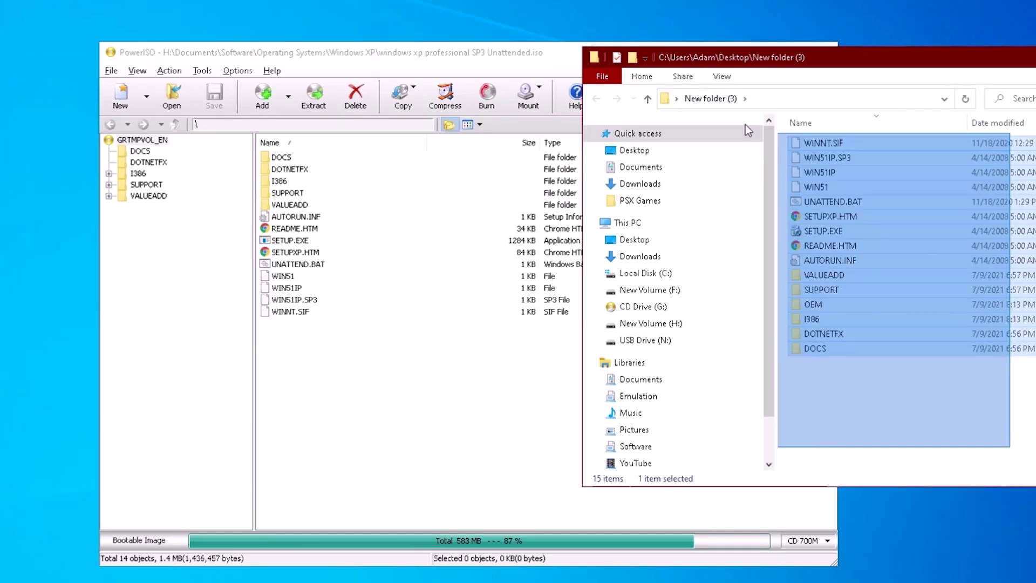
pyautogui.moveTo(816, 143); pyautogui.dragTo(356, 397)
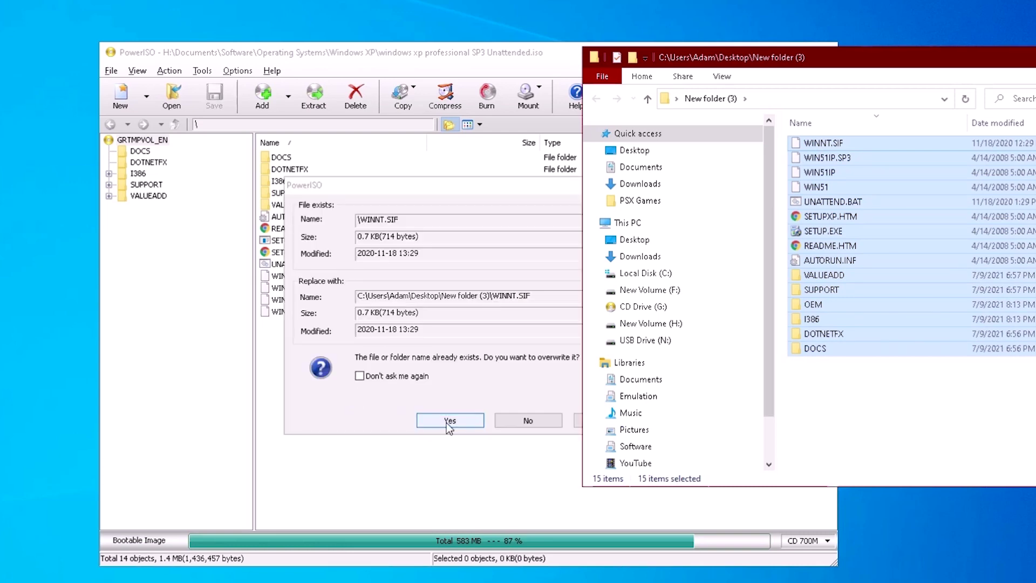
pyautogui.click(461, 422)
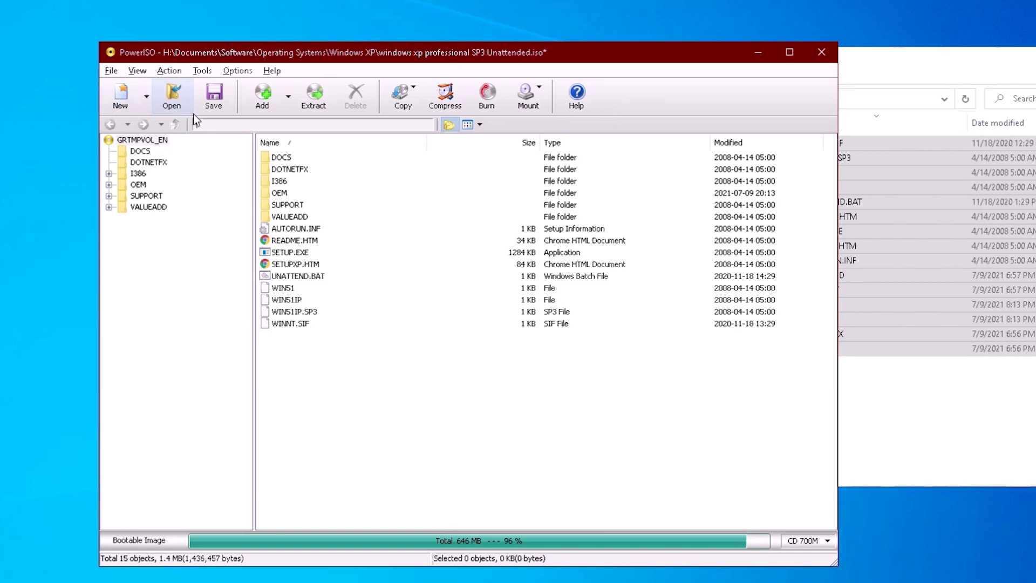
# Save the modified ISO over the original file, accepting the rename prompt
pyautogui.click(214, 97)
pyautogui.click(503, 349)
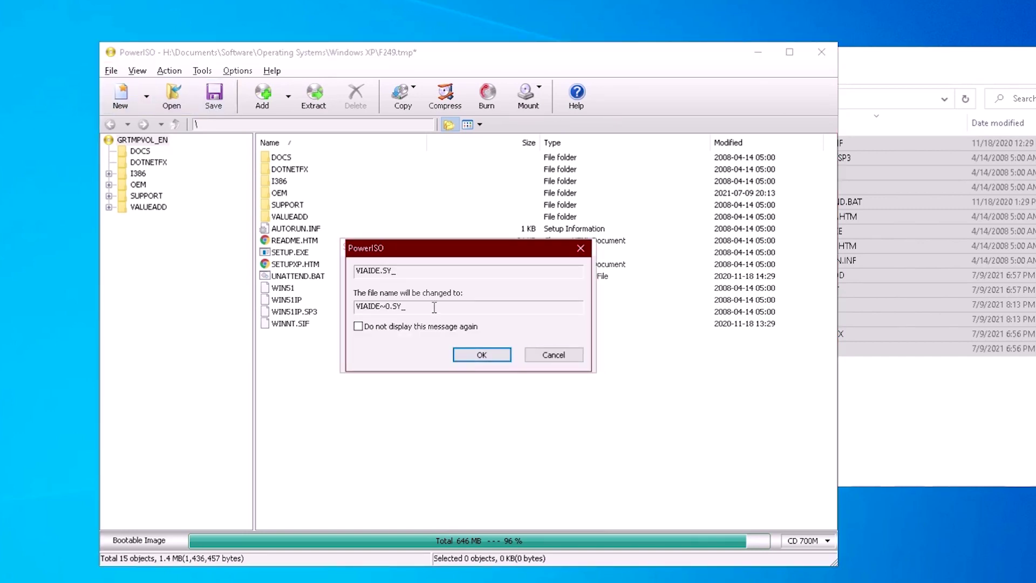
pyautogui.click(481, 354)
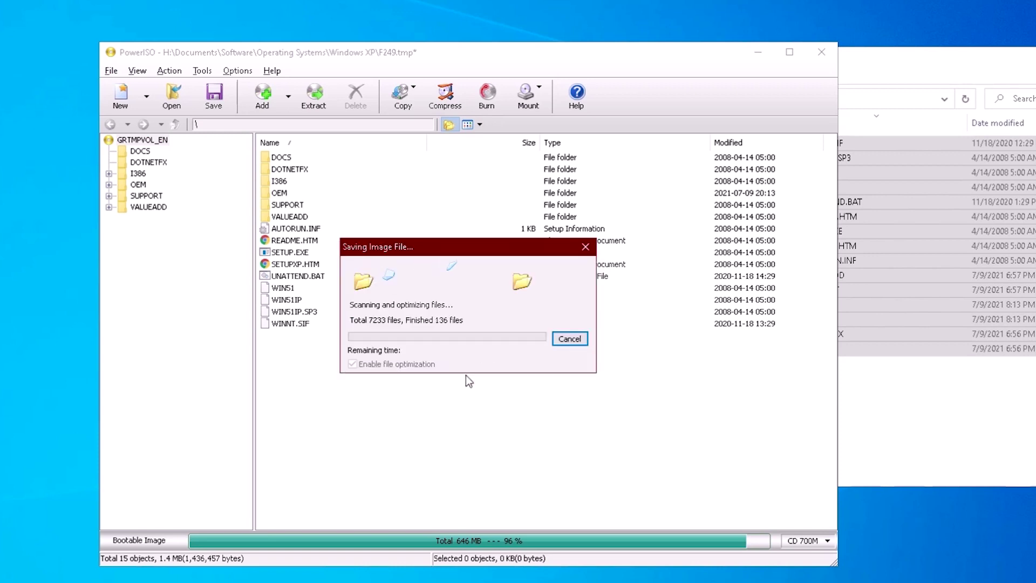